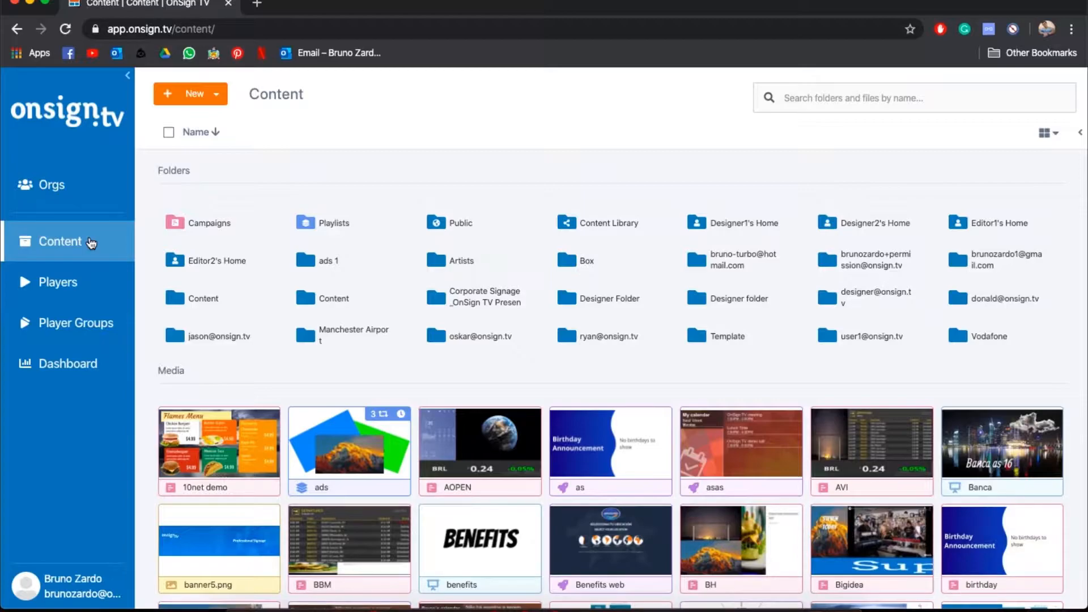
Step: Open the list of users in the account settings
{"action": "left_click", "coordinate": [58, 584]}
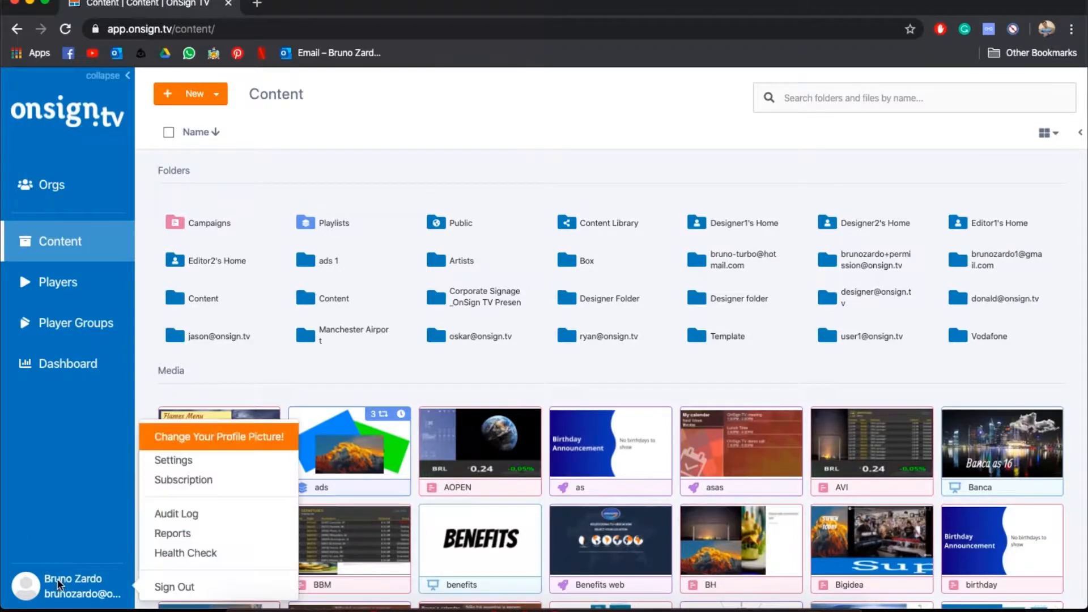
{"action": "left_click", "coordinate": [211, 464]}
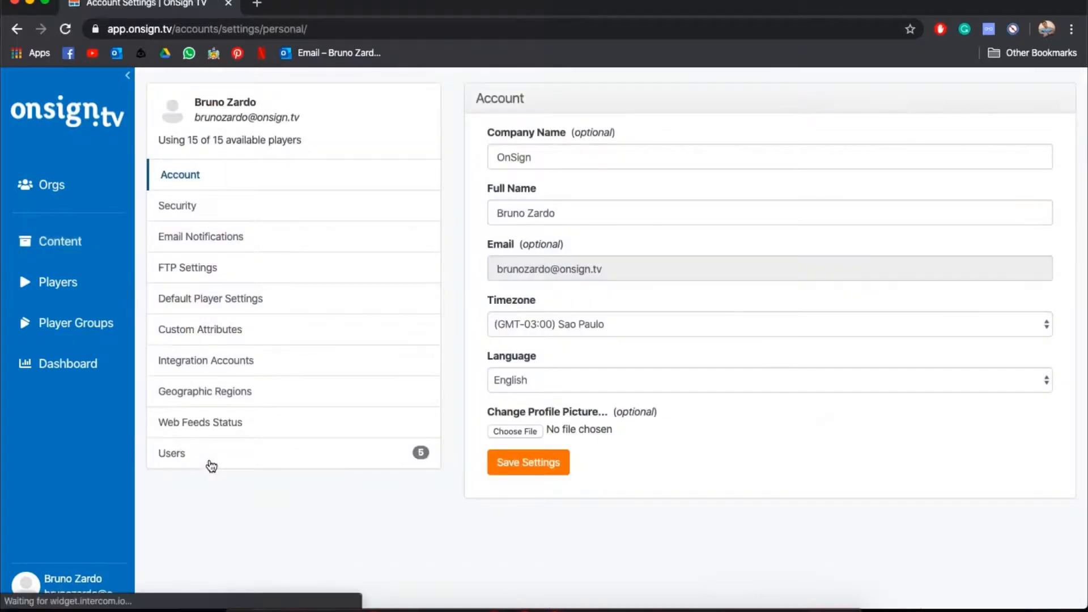
{"action": "left_click", "coordinate": [316, 454]}
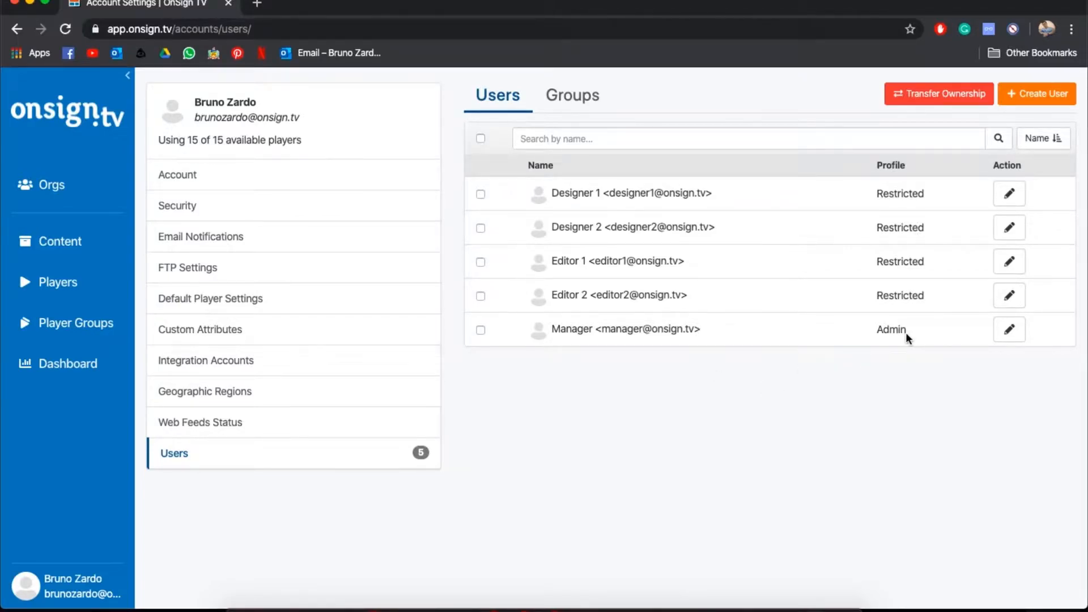
Step: Start a new administrator user allowed to view and change plans and payment and to create and modify restricted users
{"action": "left_click", "coordinate": [1042, 93]}
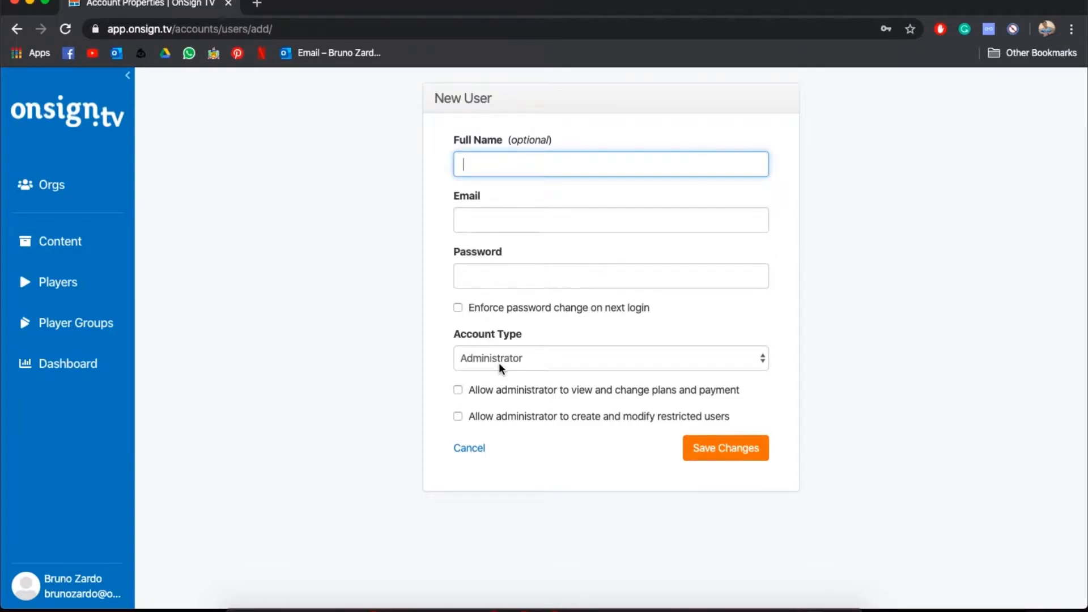
{"action": "left_click", "coordinate": [480, 395]}
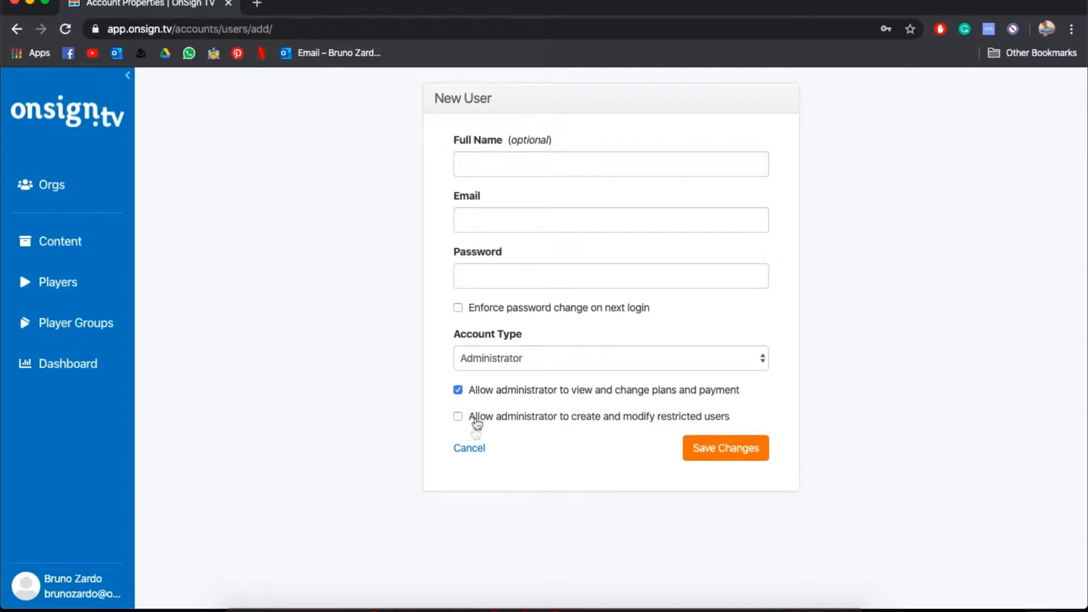
{"action": "left_click", "coordinate": [493, 419]}
Step: Switch the new user's account type to Restricted User, review its permission options, and cancel without saving
{"action": "left_click", "coordinate": [491, 362]}
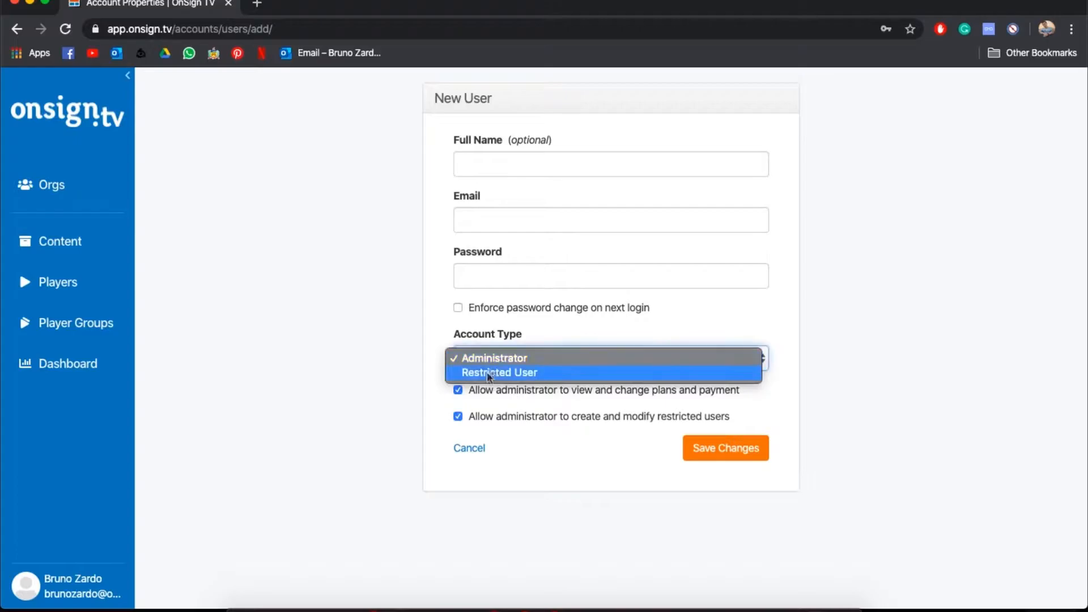
{"action": "left_click", "coordinate": [487, 374]}
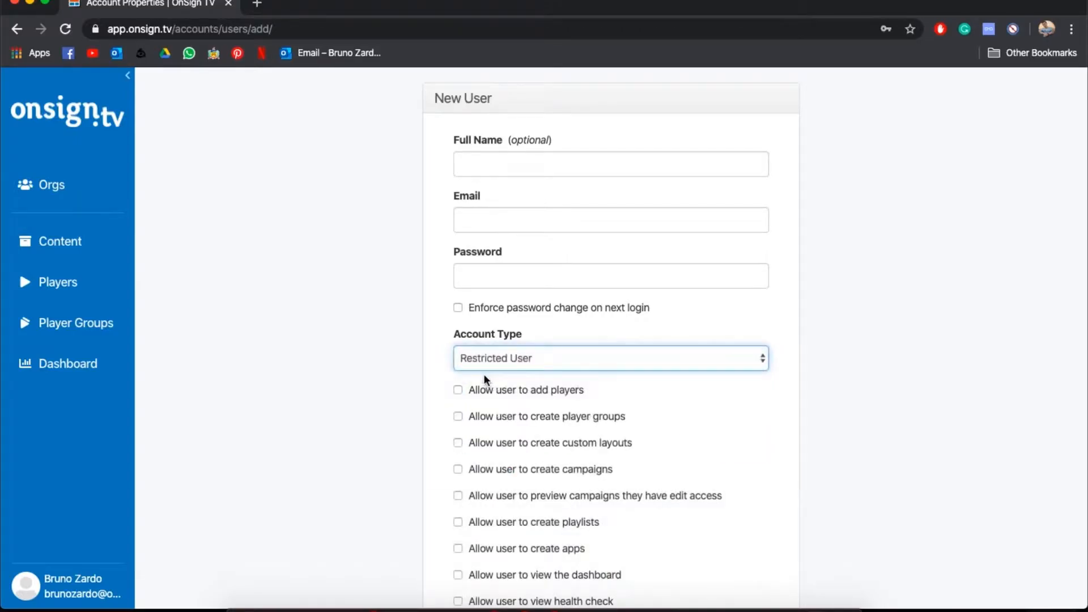
{"action": "scroll", "coordinate": [483, 372], "scroll_direction": "down", "scroll_amount": 3}
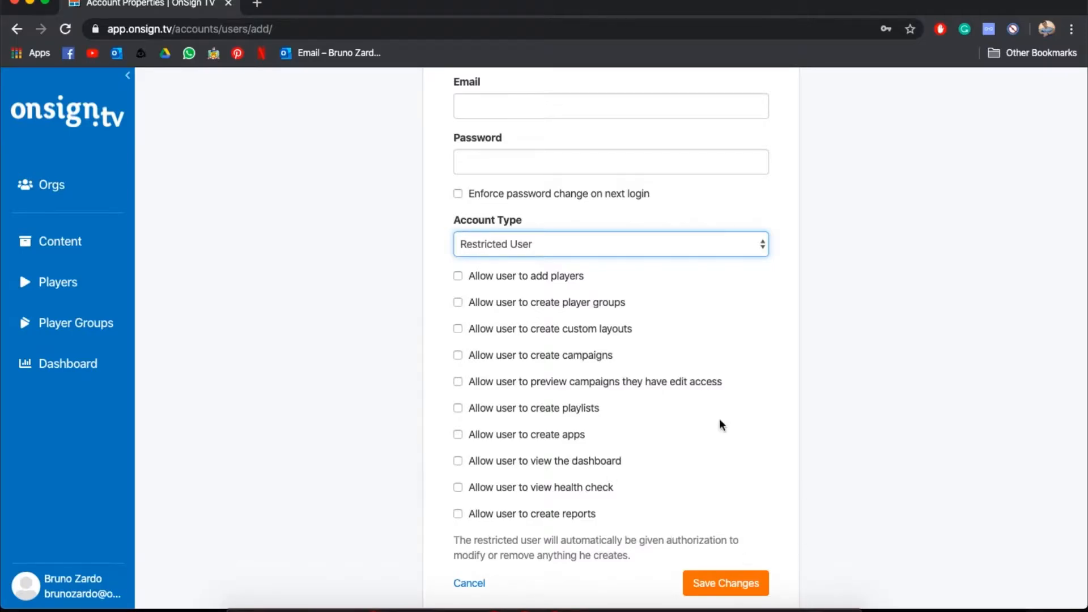
{"action": "scroll", "coordinate": [717, 419], "scroll_direction": "down", "scroll_amount": 1}
{"action": "left_click", "coordinate": [470, 554]}
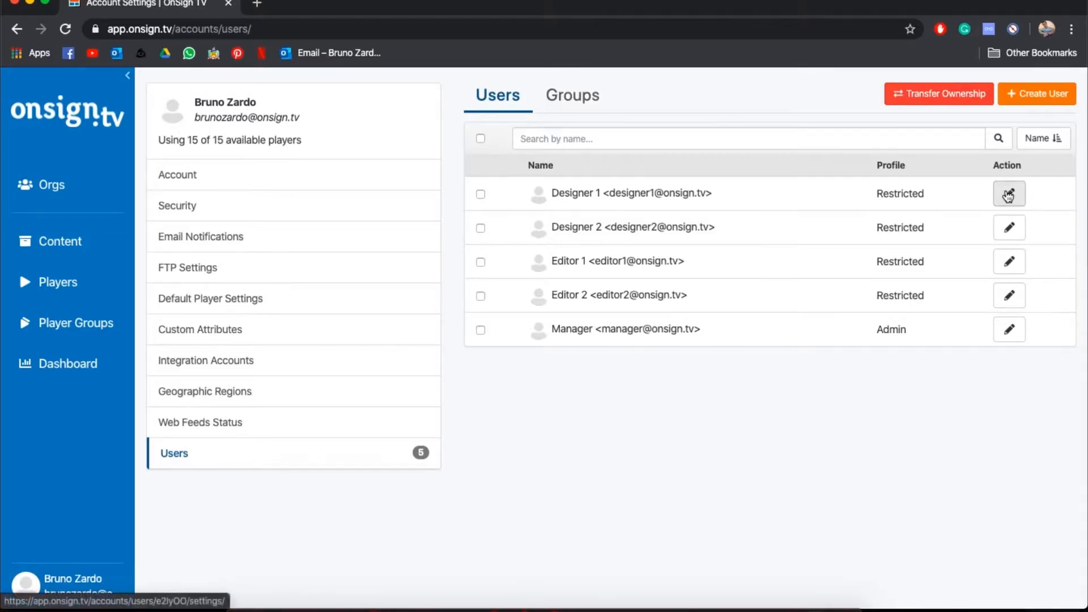
Step: Review the permissions granted in the Designer 1 user's settings and return to the user list without changes
{"action": "left_click", "coordinate": [1010, 199]}
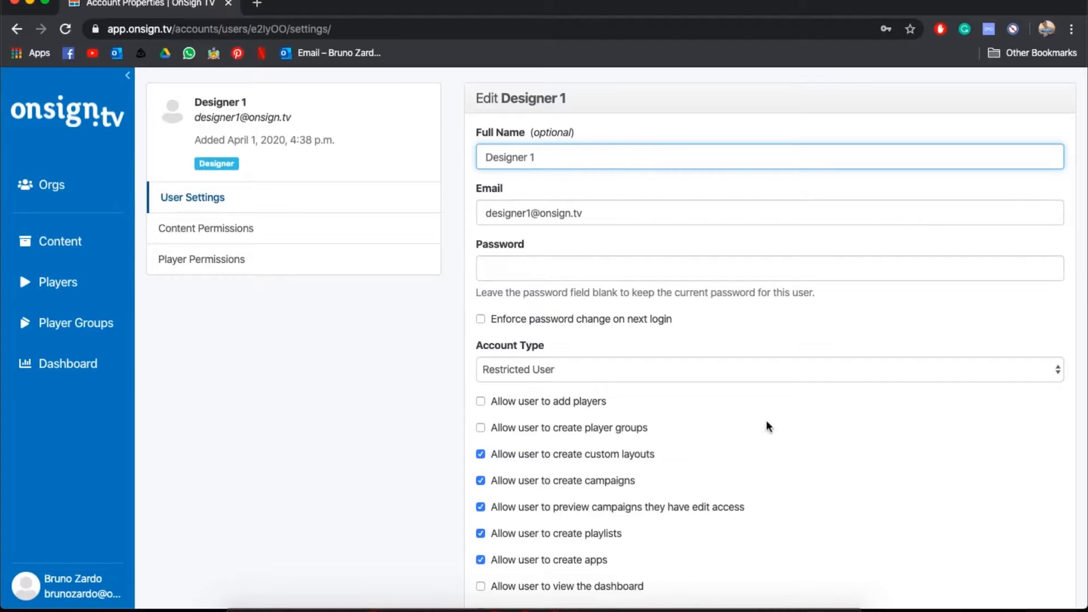
{"action": "scroll", "coordinate": [768, 426], "scroll_direction": "down", "scroll_amount": 5}
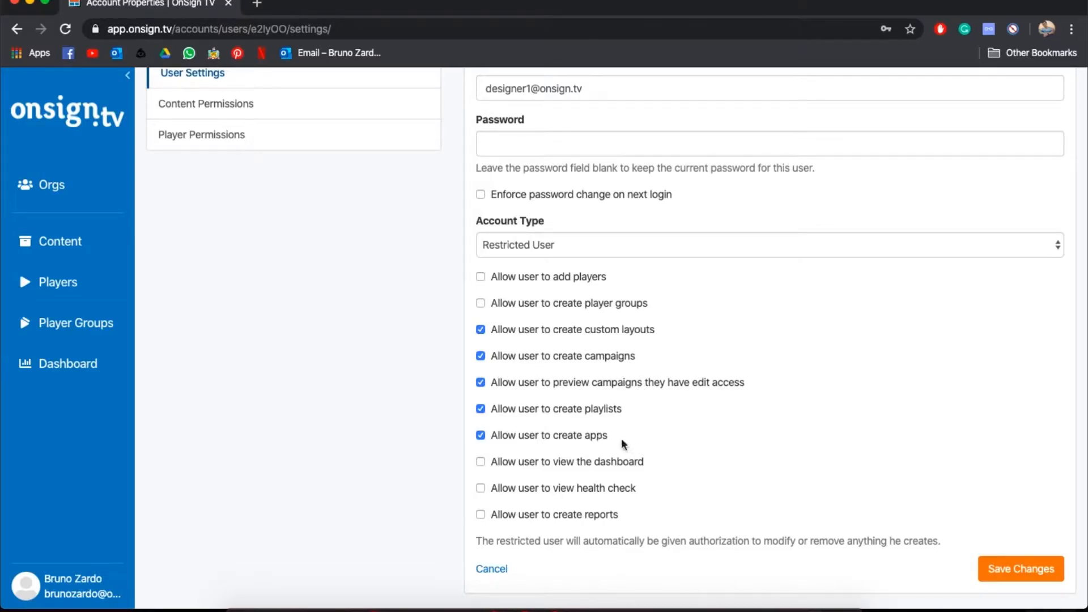
{"action": "left_click", "coordinate": [496, 569]}
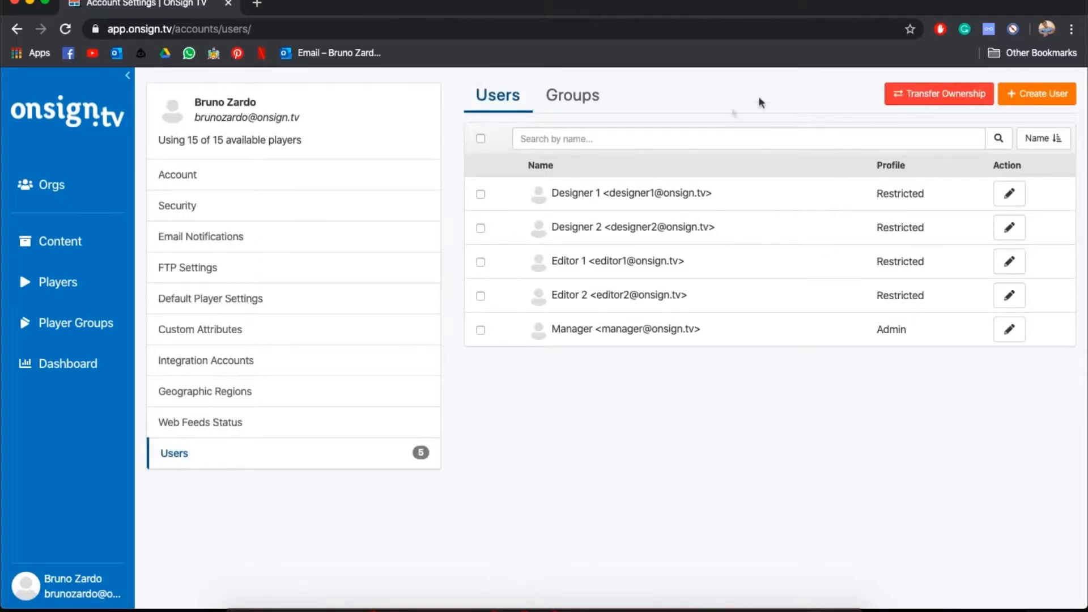
Step: Open the Designer user group's settings and review its members and group permissions
{"action": "left_click", "coordinate": [569, 105]}
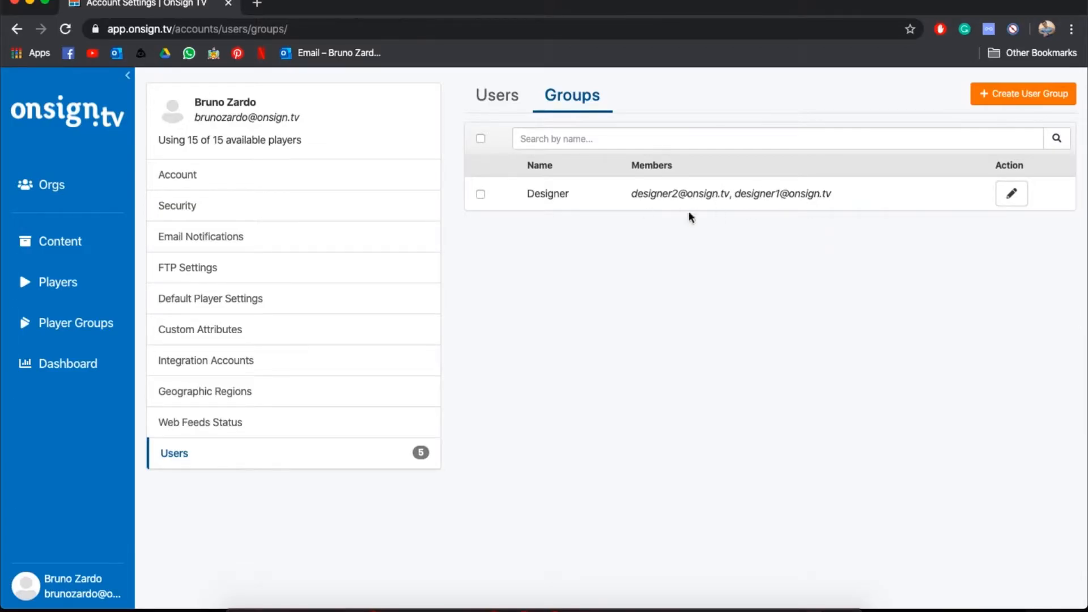
{"action": "left_click", "coordinate": [1012, 194]}
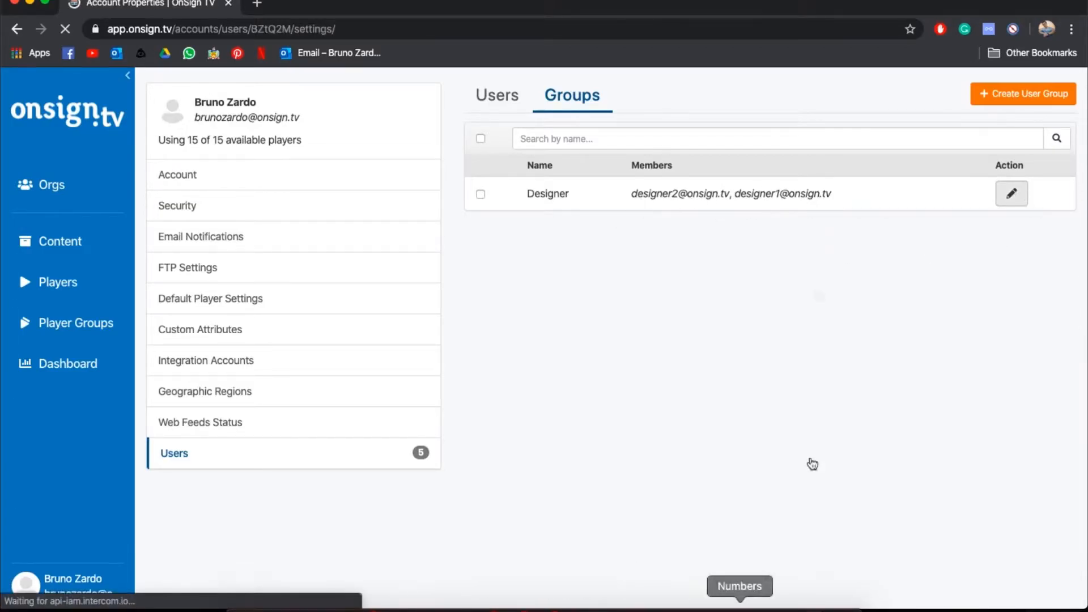
{"action": "scroll", "coordinate": [705, 289], "scroll_direction": "down", "scroll_amount": 1}
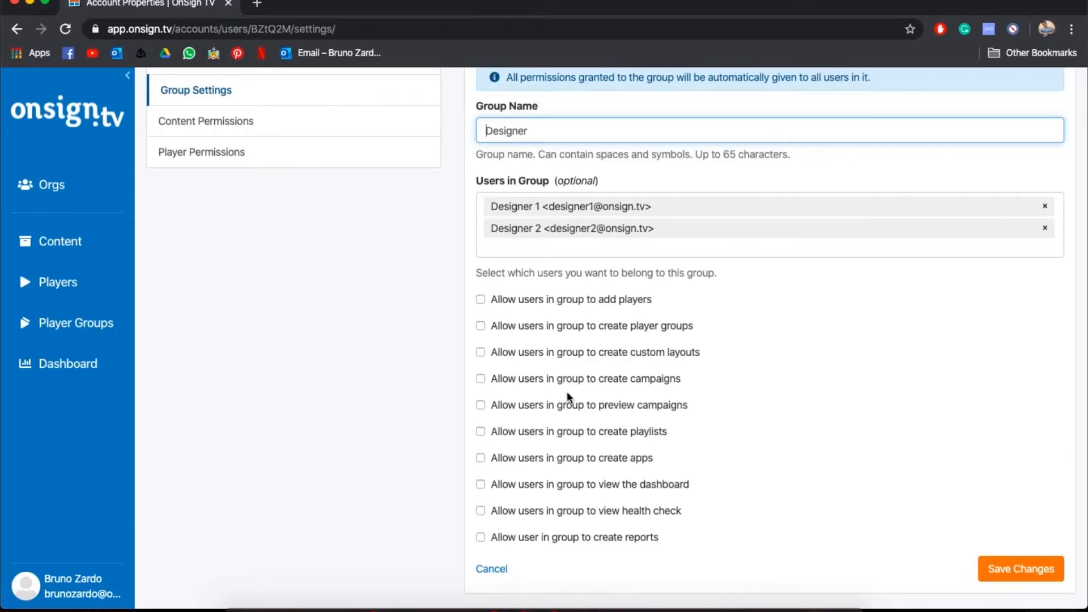
{"action": "scroll", "coordinate": [566, 391], "scroll_direction": "up", "scroll_amount": 2}
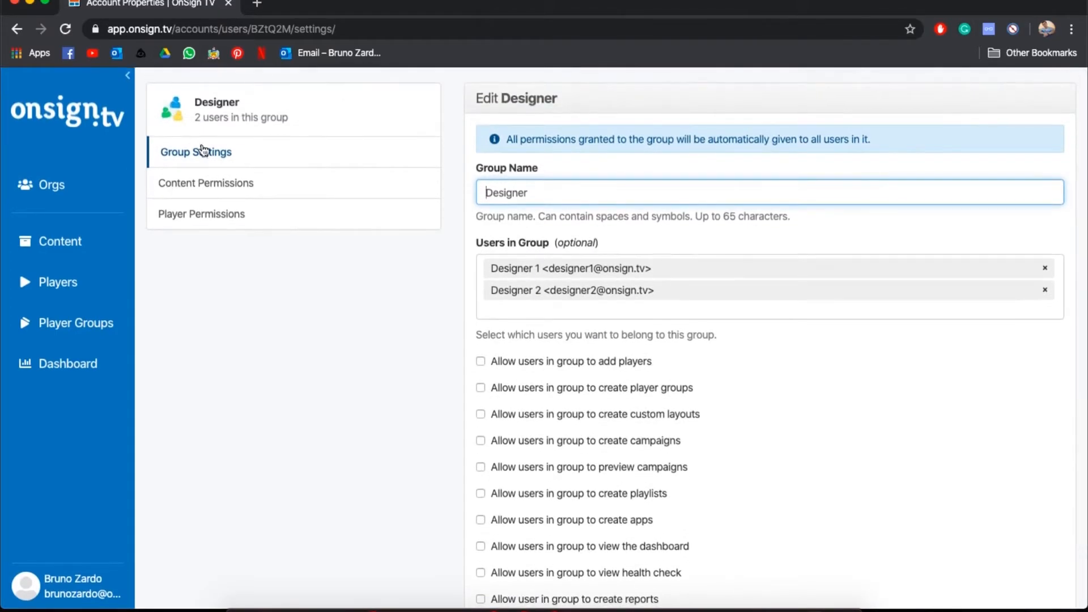
Step: Open the Designer group's content permissions and browse the folders and media available to share with it
{"action": "left_click", "coordinate": [238, 186]}
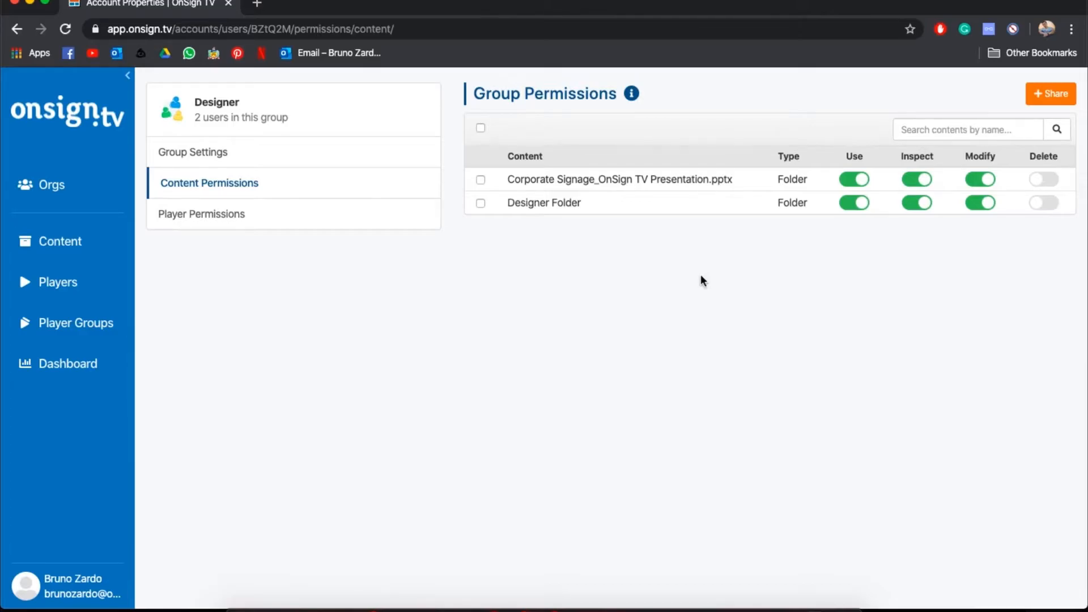
{"action": "left_click", "coordinate": [1051, 93]}
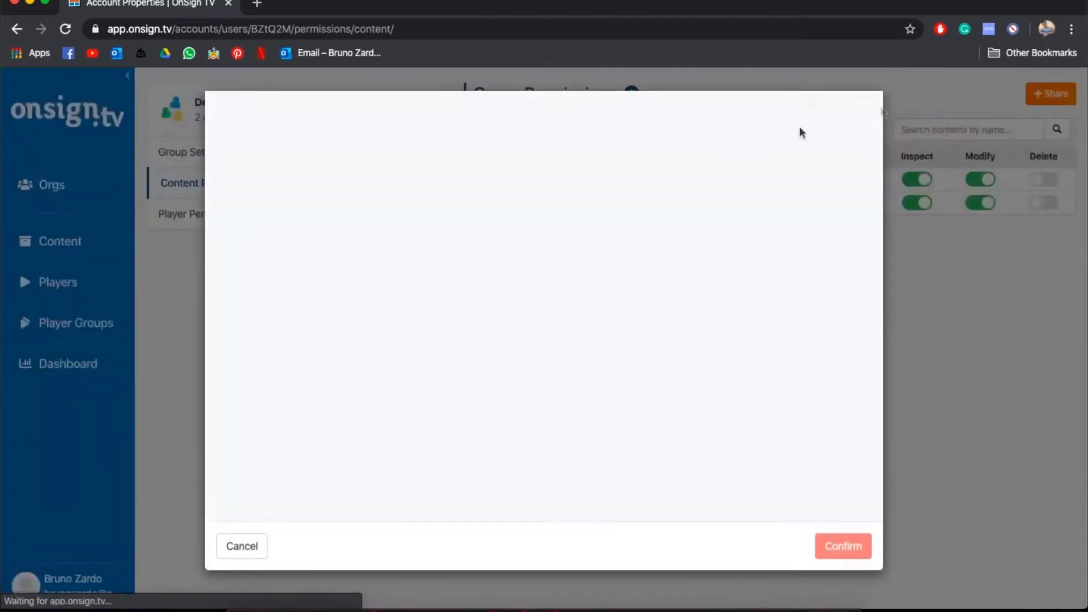
{"action": "scroll", "coordinate": [571, 430], "scroll_direction": "down", "scroll_amount": 3}
{"action": "scroll", "coordinate": [571, 429], "scroll_direction": "down", "scroll_amount": 5}
{"action": "scroll", "coordinate": [573, 432], "scroll_direction": "up", "scroll_amount": 8}
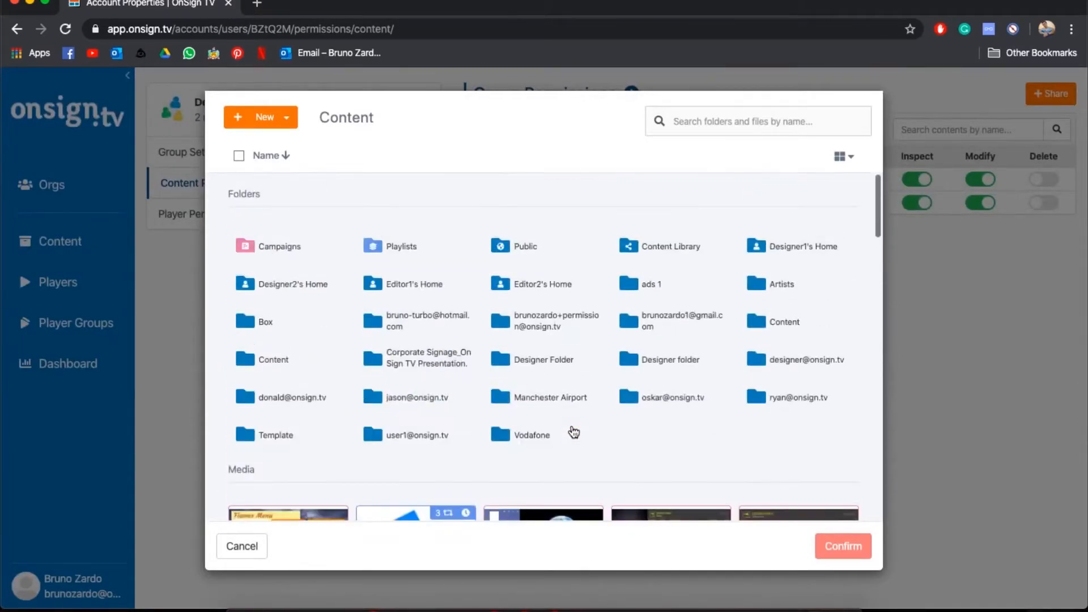
{"action": "scroll", "coordinate": [576, 379], "scroll_direction": "down", "scroll_amount": 1}
Step: Try selecting Designer folder, individual folders and all content on the page for sharing, and cancel the selection
{"action": "left_click", "coordinate": [657, 354]}
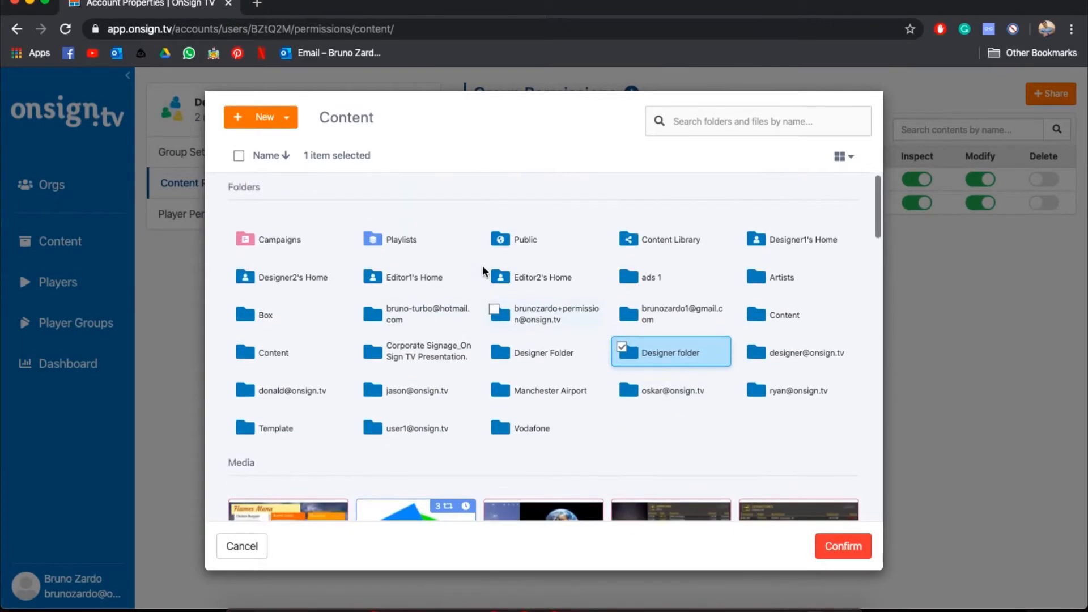
{"action": "left_click", "coordinate": [623, 311]}
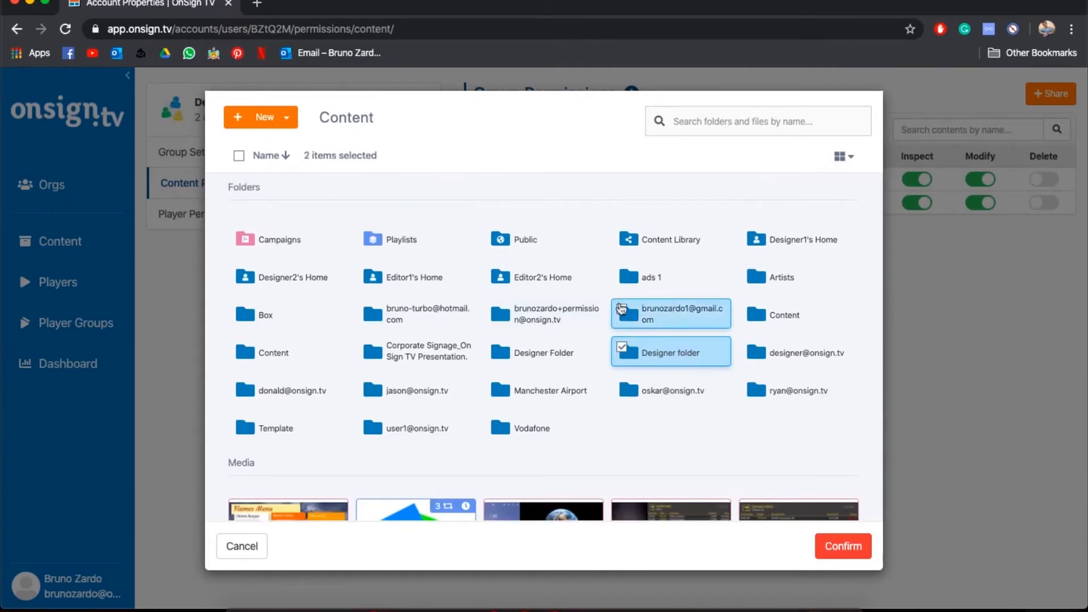
{"action": "left_click", "coordinate": [621, 277]}
{"action": "left_click", "coordinate": [239, 157]}
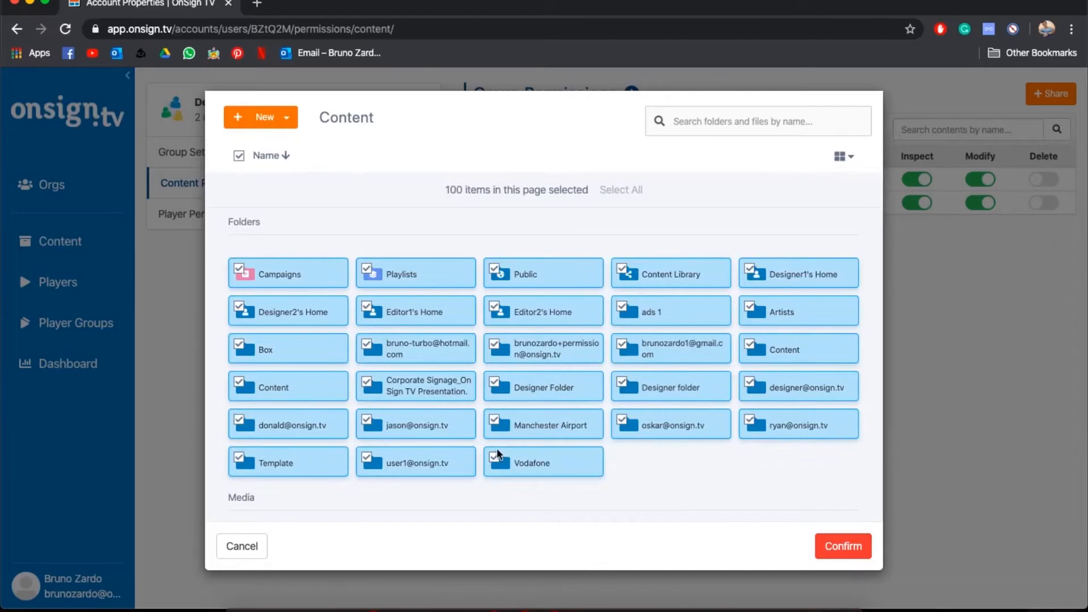
{"action": "scroll", "coordinate": [497, 448], "scroll_direction": "down", "scroll_amount": 10}
{"action": "scroll", "coordinate": [496, 454], "scroll_direction": "up", "scroll_amount": 10}
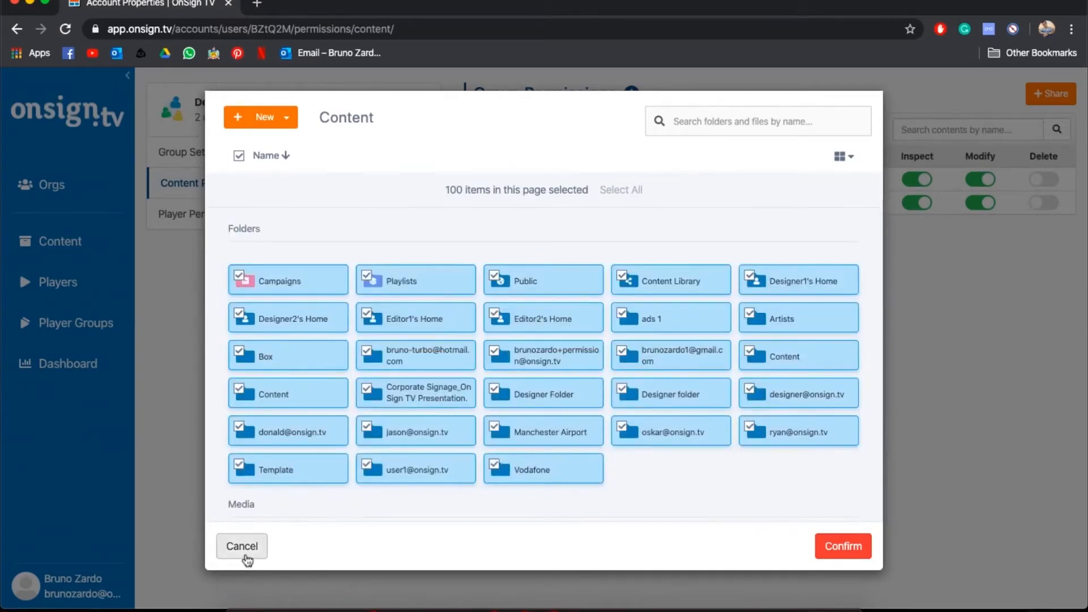
{"action": "left_click", "coordinate": [243, 547]}
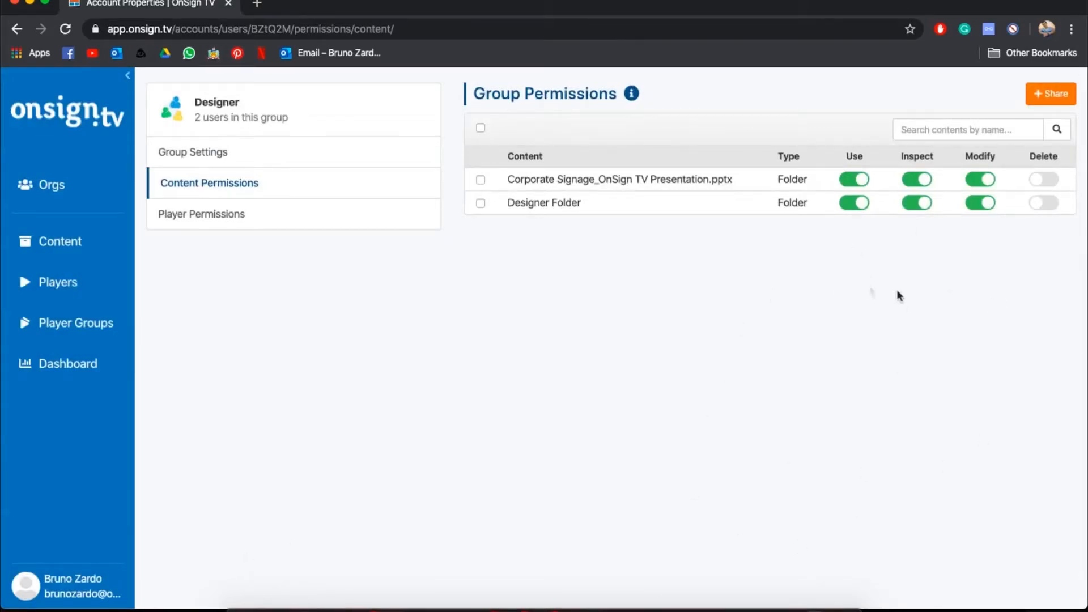
Step: Turn the group's Inspect permission for the Corporate Signage_OnSign TV Presentation.pptx folder off and back on
{"action": "left_click", "coordinate": [919, 179]}
{"action": "left_click", "coordinate": [918, 179]}
Step: Open the Designer group's player permissions, view the players available for granting permission, and close the list without choosing any
{"action": "left_click", "coordinate": [285, 213]}
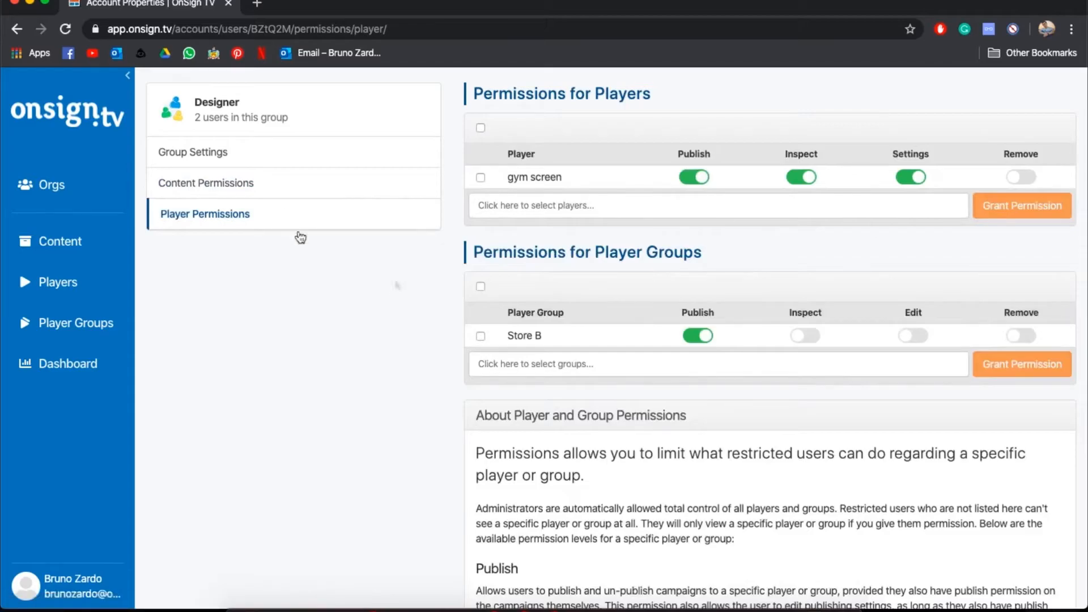
{"action": "left_click", "coordinate": [623, 214]}
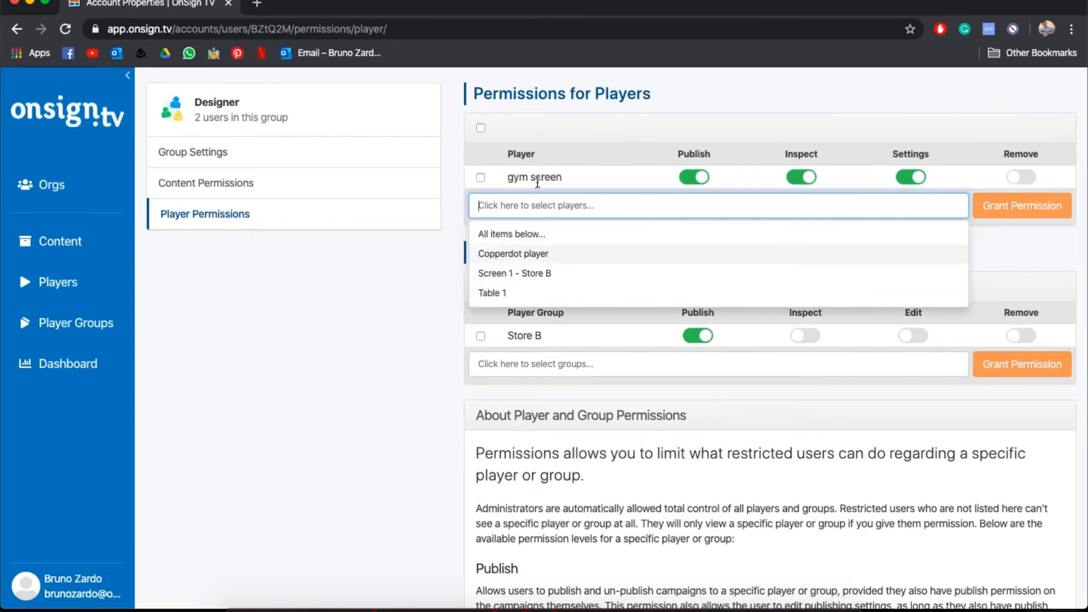
{"action": "left_click", "coordinate": [651, 166]}
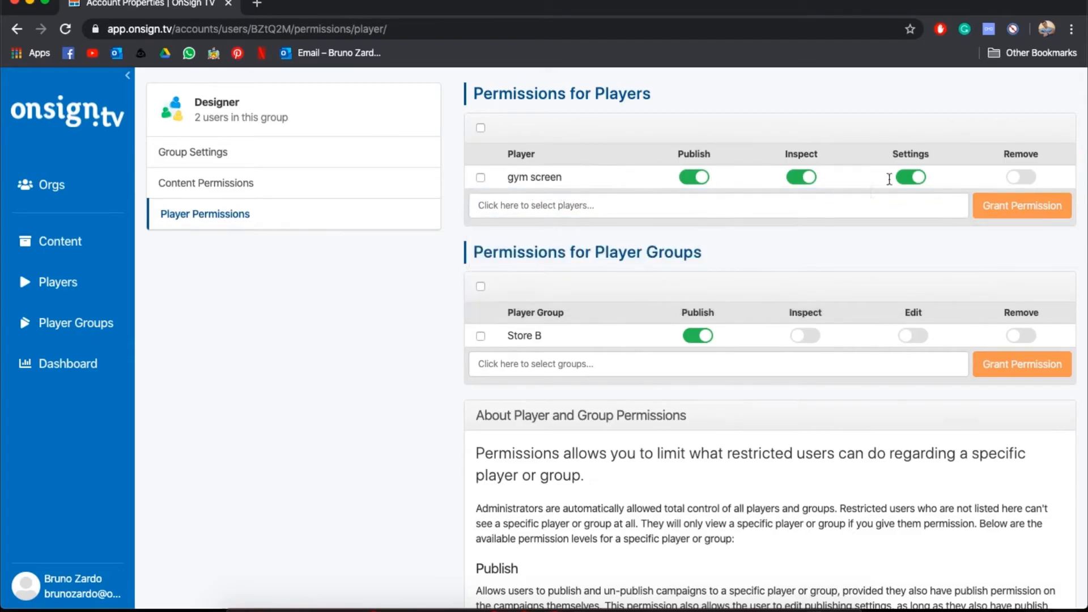